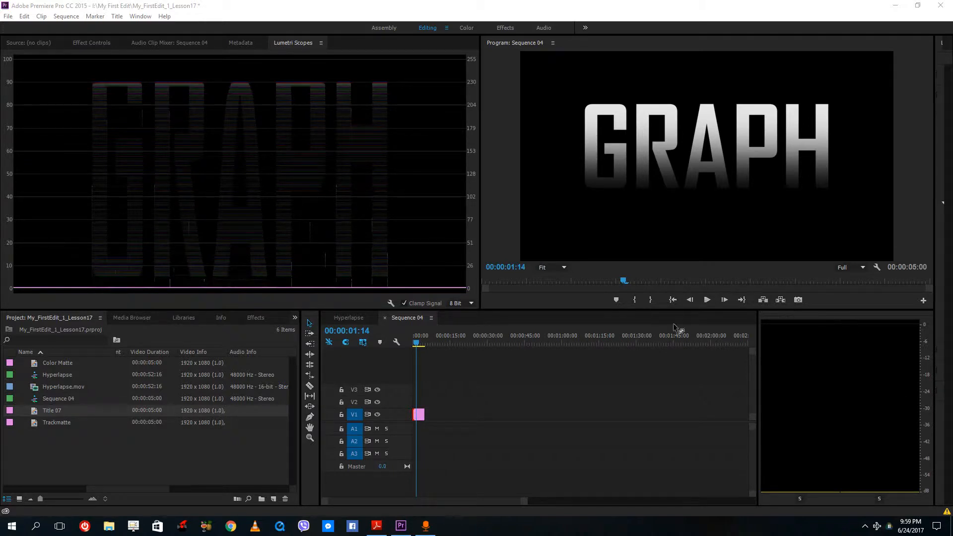
{"action": "left_click", "coordinate": [530, 353]}
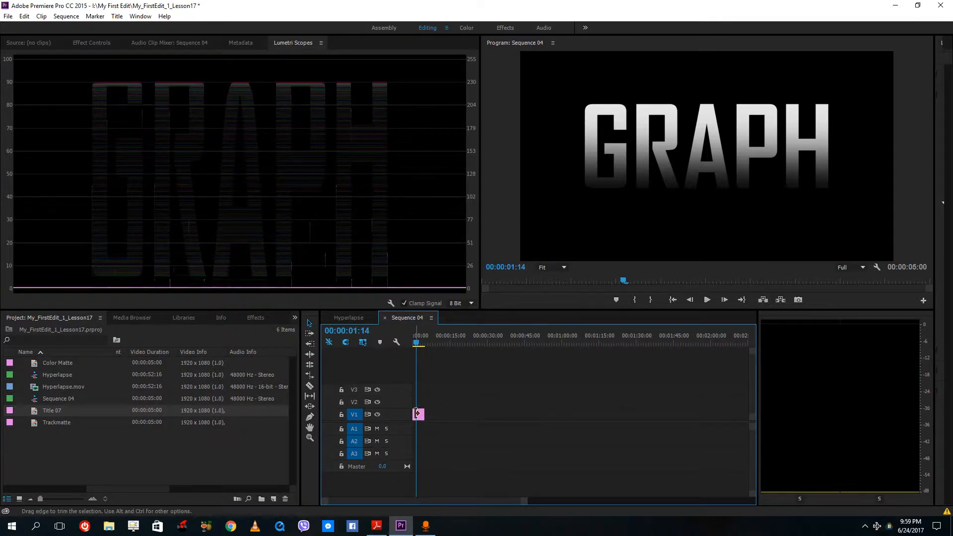
{"action": "left_click", "coordinate": [417, 413]}
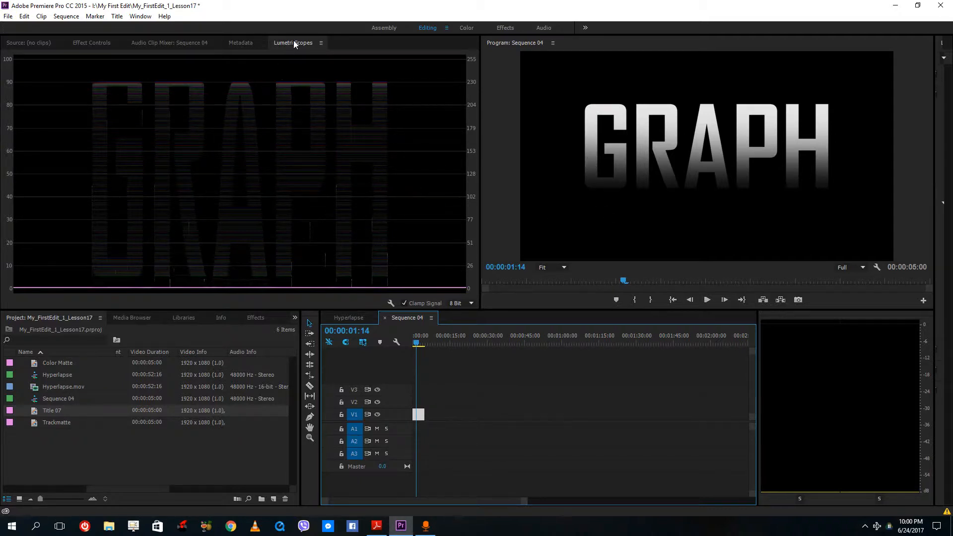
{"action": "left_click", "coordinate": [141, 16]}
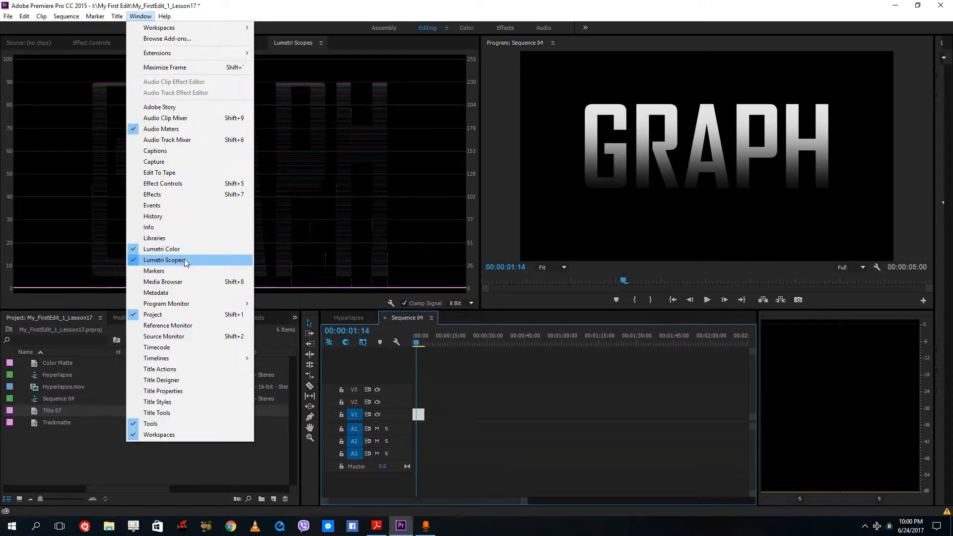
{"action": "left_click", "coordinate": [437, 172]}
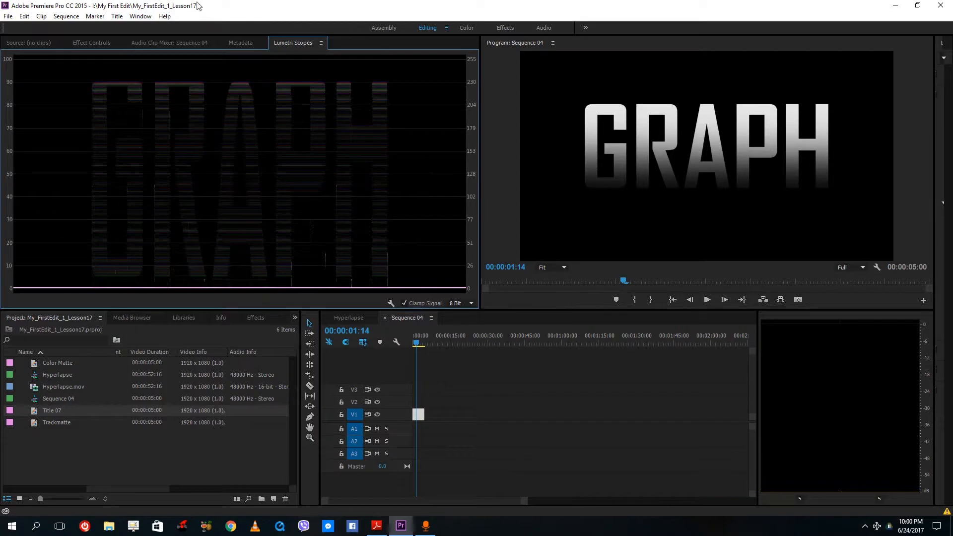
{"action": "left_click", "coordinate": [140, 16]}
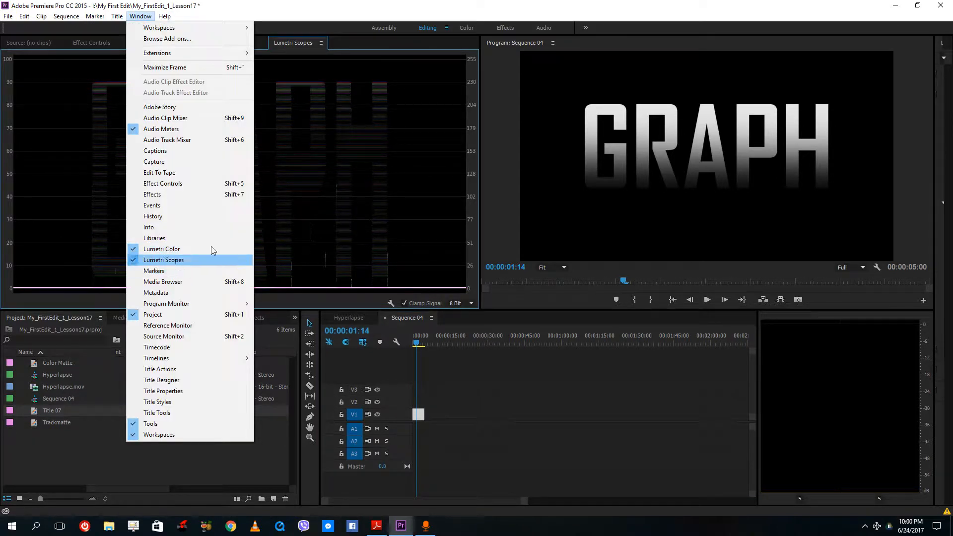
{"action": "left_click", "coordinate": [214, 260]}
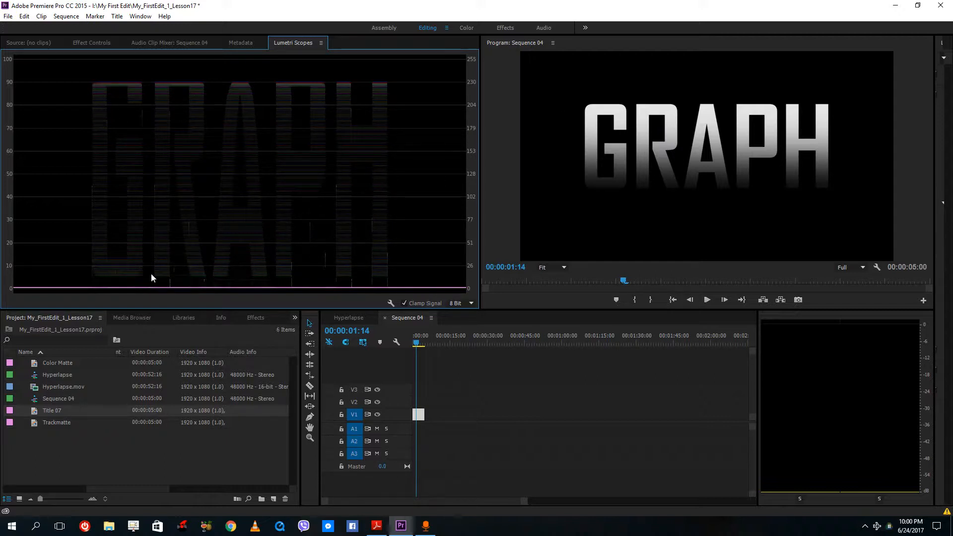
- Add the Trackmatte clip from the project to track V1 of Sequence 04
{"action": "left_click", "coordinate": [421, 338]}
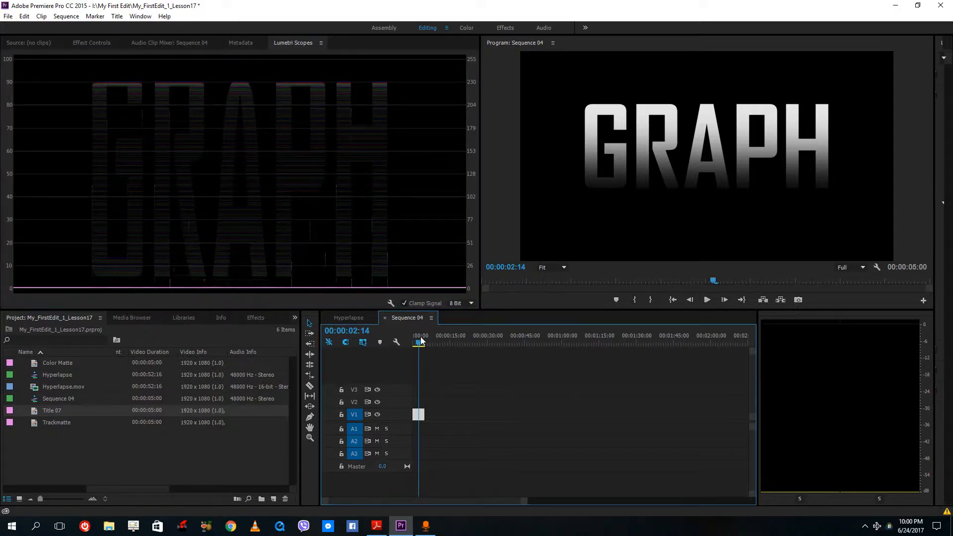
{"action": "left_click", "coordinate": [44, 400]}
{"action": "left_click", "coordinate": [44, 388]}
{"action": "left_click", "coordinate": [45, 376]}
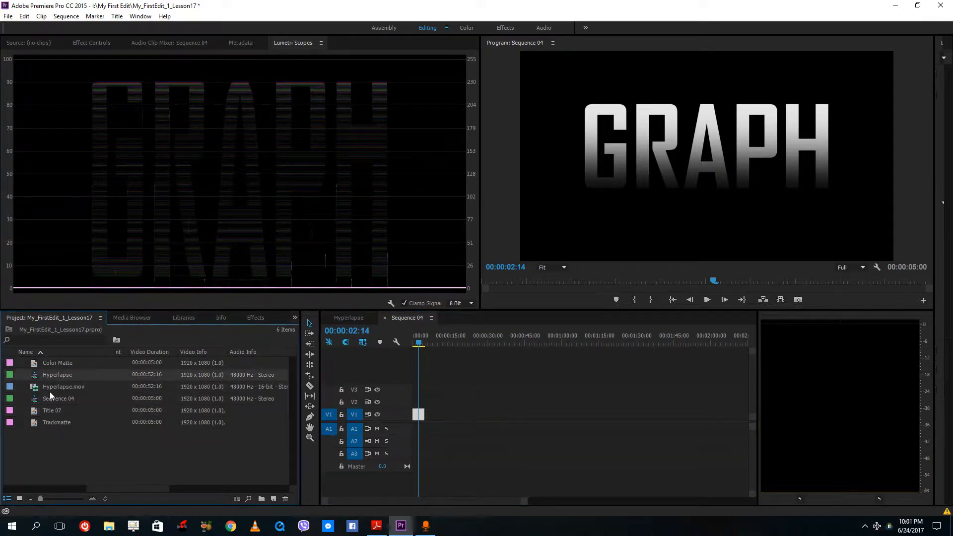
{"action": "left_click", "coordinate": [50, 390]}
{"action": "left_click", "coordinate": [50, 411]}
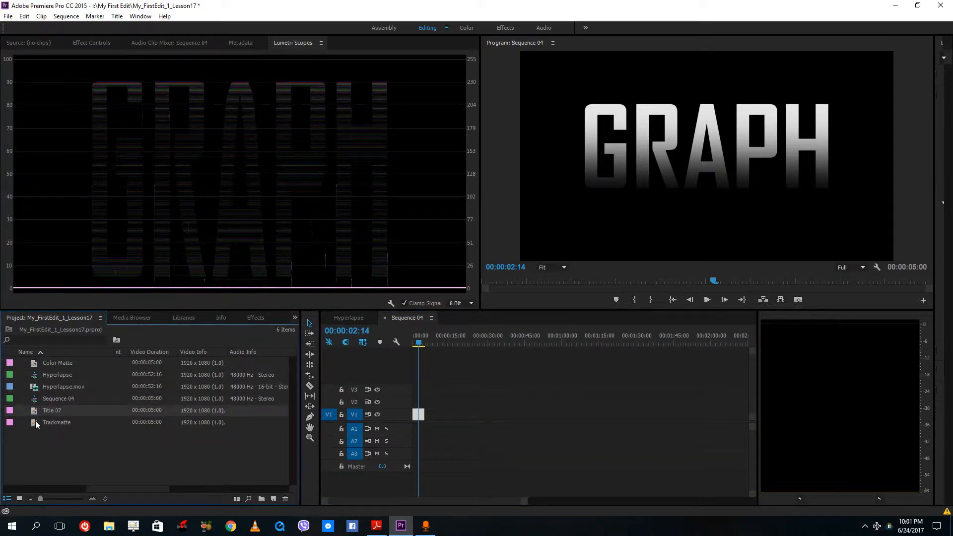
{"action": "left_click", "coordinate": [37, 423]}
{"action": "left_click_drag", "start_coordinate": [37, 424], "coordinate": [420, 415]}
{"action": "left_click", "coordinate": [457, 342]}
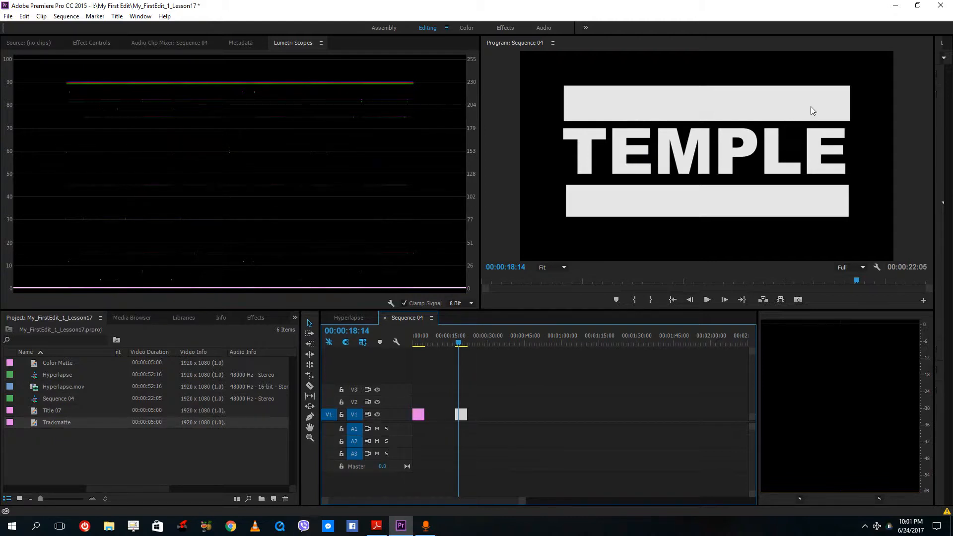
- Place Hyperlapse.mov on track V1 after the existing clips in Sequence 04
{"action": "left_click", "coordinate": [44, 375]}
{"action": "left_click_drag", "start_coordinate": [50, 387], "coordinate": [514, 419]}
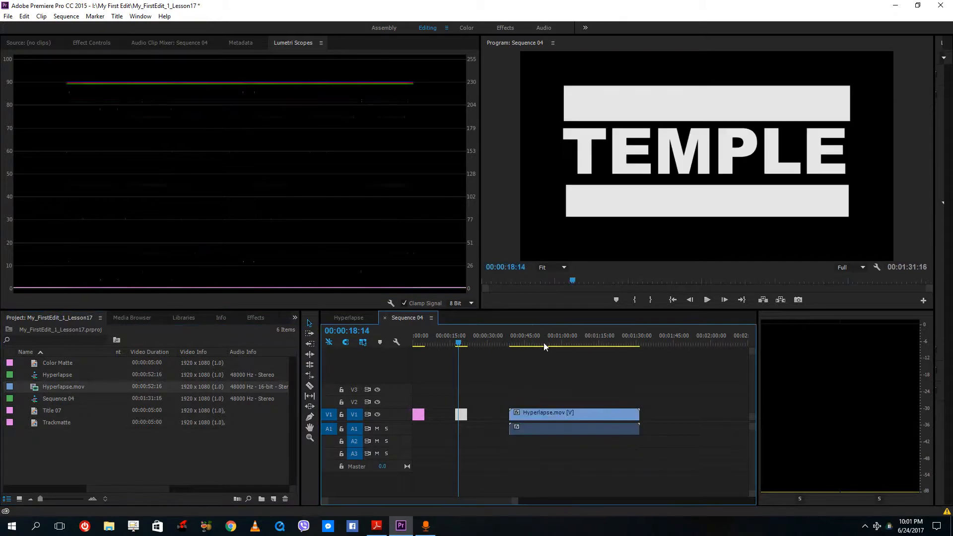
{"action": "left_click", "coordinate": [548, 342]}
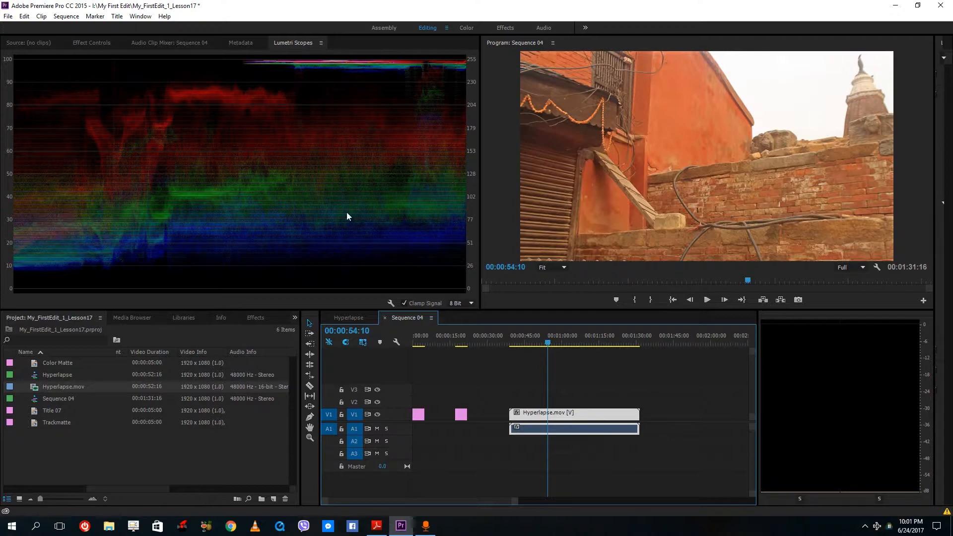
- Search the effects for rgb and apply Color Balance (RGB) to the Hyperlapse.mov clip
{"action": "left_click", "coordinate": [254, 318]}
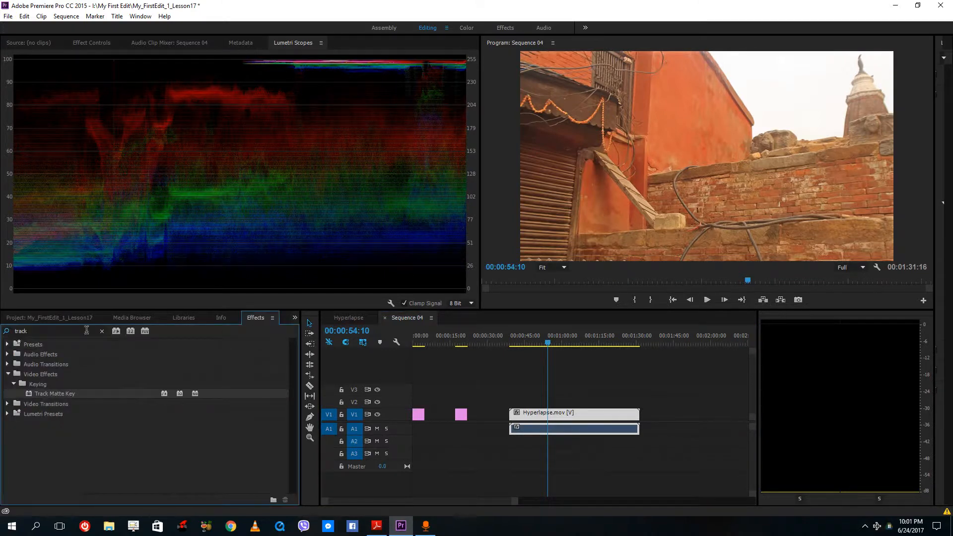
{"action": "left_click_drag", "start_coordinate": [74, 332], "coordinate": [4, 326]}
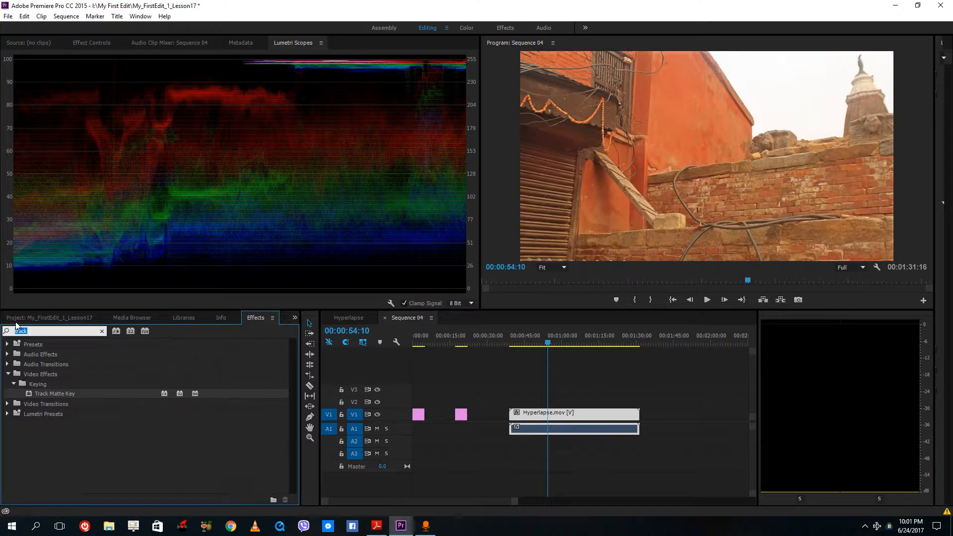
{"action": "type", "text": "rgb"}
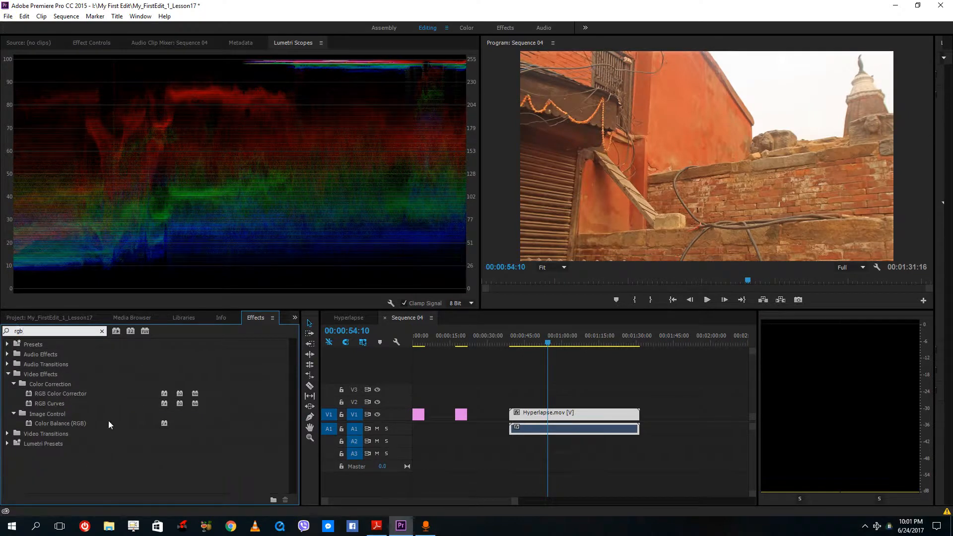
{"action": "left_click_drag", "start_coordinate": [70, 427], "coordinate": [554, 418]}
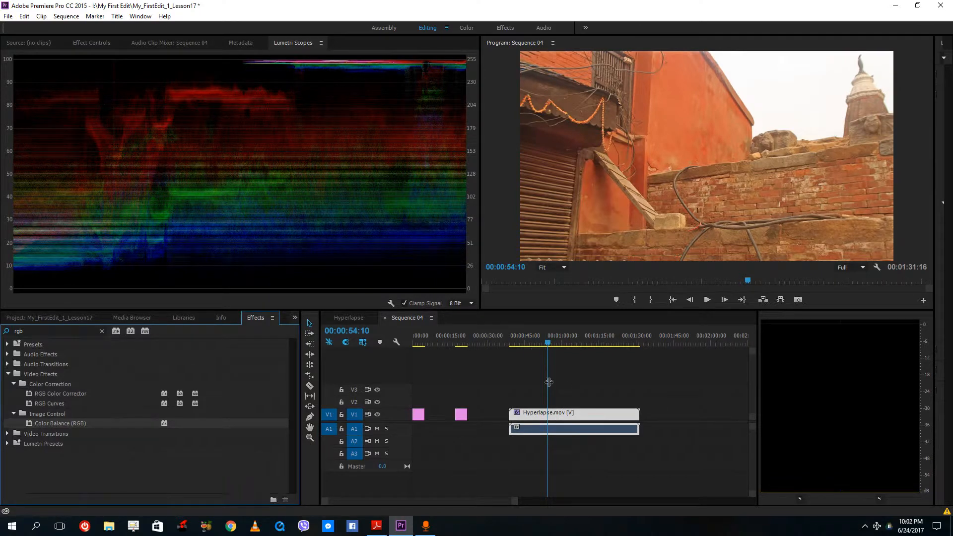
- Rearrange the panels, docking Effect Controls in the upper right and the Program monitor beside the timeline
{"action": "left_click", "coordinate": [91, 42]}
{"action": "left_click_drag", "start_coordinate": [91, 43], "coordinate": [588, 218]}
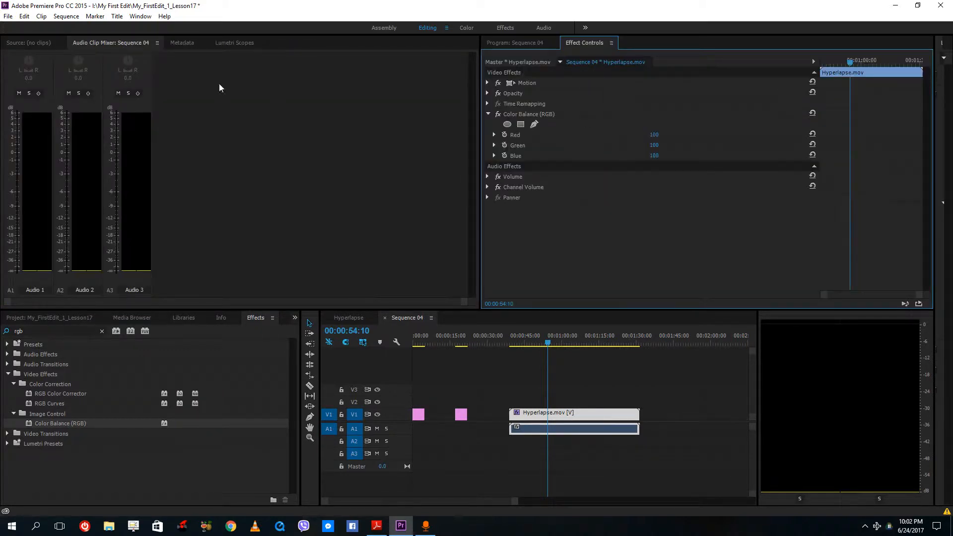
{"action": "left_click", "coordinate": [234, 43]}
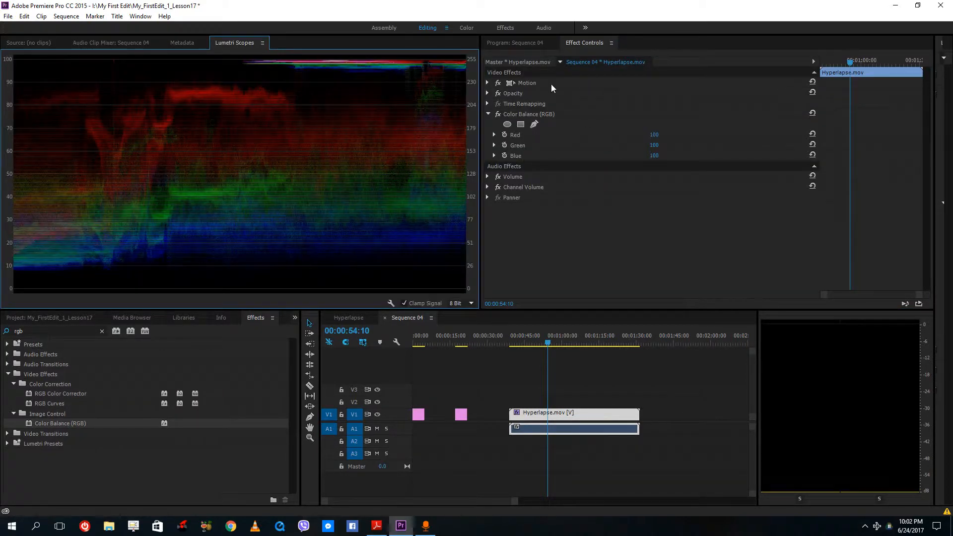
{"action": "left_click_drag", "start_coordinate": [518, 43], "coordinate": [513, 401]}
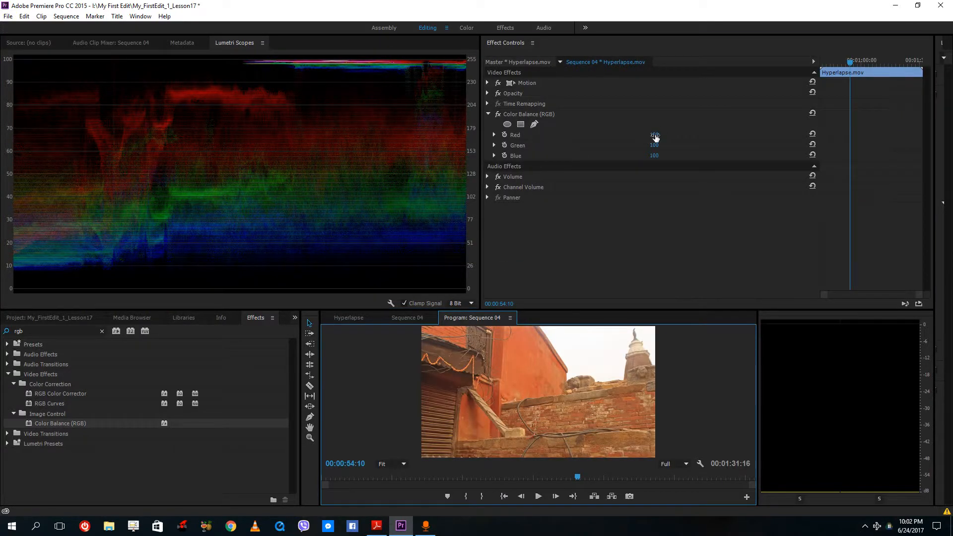
- Set the Color Balance (RGB) Red to 74 and Blue to 135
{"action": "mouse_move", "coordinate": [655, 135]}
{"action": "left_mouse_down"}
{"action": "mouse_move", "coordinate": [621, 135]}
{"action": "mouse_move", "coordinate": [672, 135]}
{"action": "mouse_move", "coordinate": [648, 135]}
{"action": "left_mouse_up"}
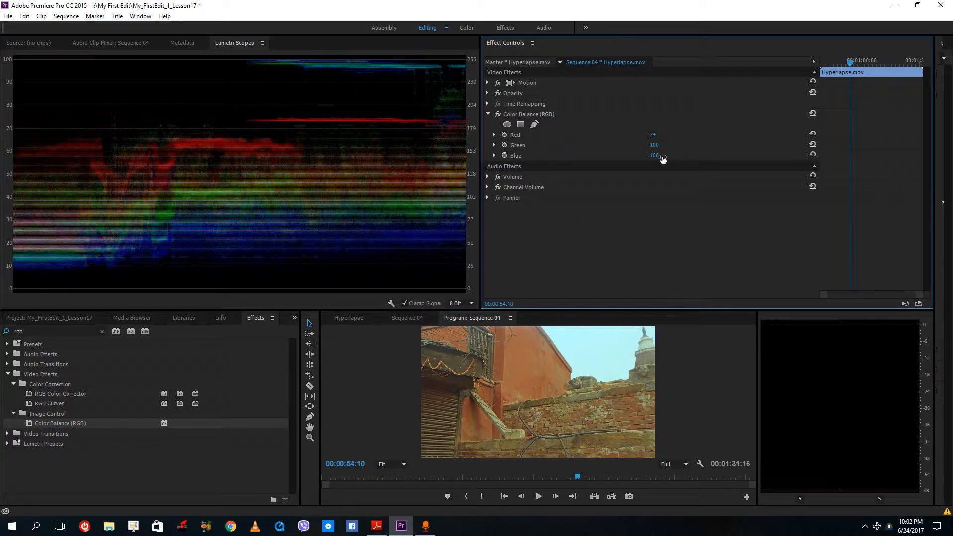
{"action": "left_click_drag", "start_coordinate": [654, 156], "coordinate": [672, 156]}
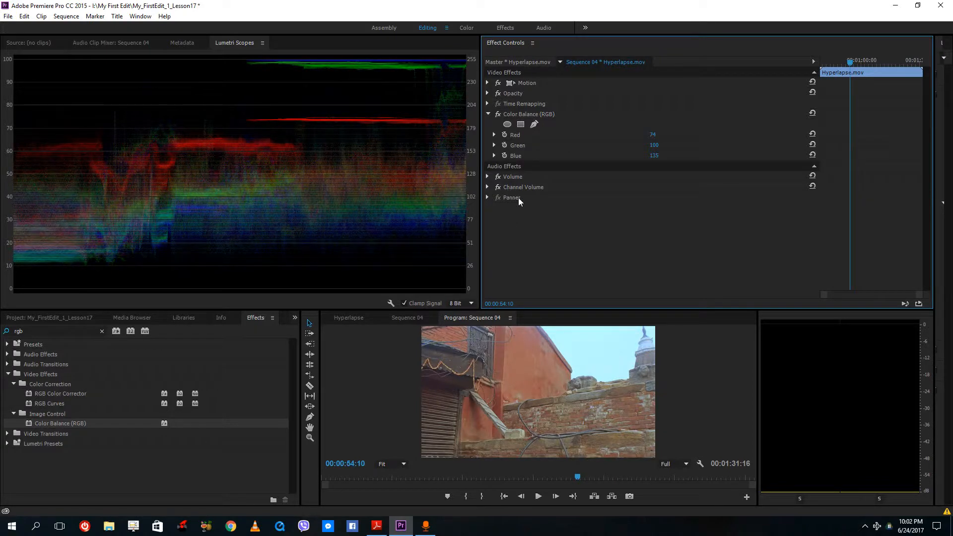
- Toggle the Color Balance (RGB) effect off and on to compare the clip with and without it
{"action": "left_click", "coordinate": [498, 114]}
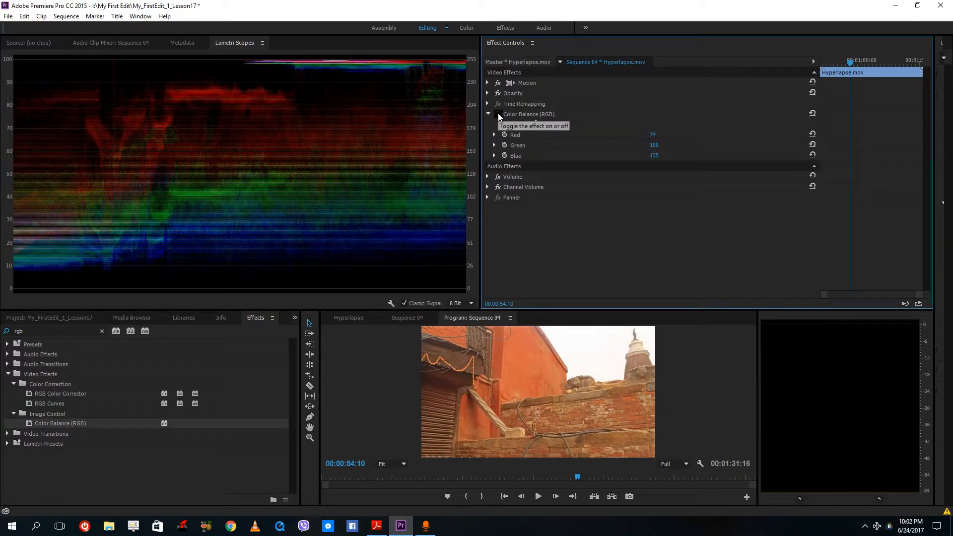
{"action": "left_click", "coordinate": [499, 115]}
{"action": "left_click", "coordinate": [498, 115]}
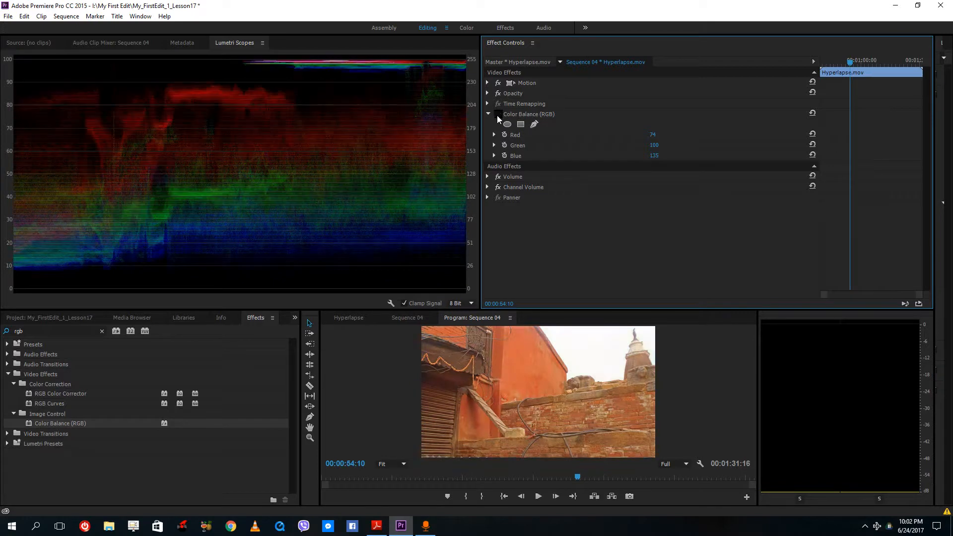
{"action": "left_click", "coordinate": [499, 115]}
{"action": "left_click", "coordinate": [499, 115]}
{"action": "left_click", "coordinate": [498, 116]}
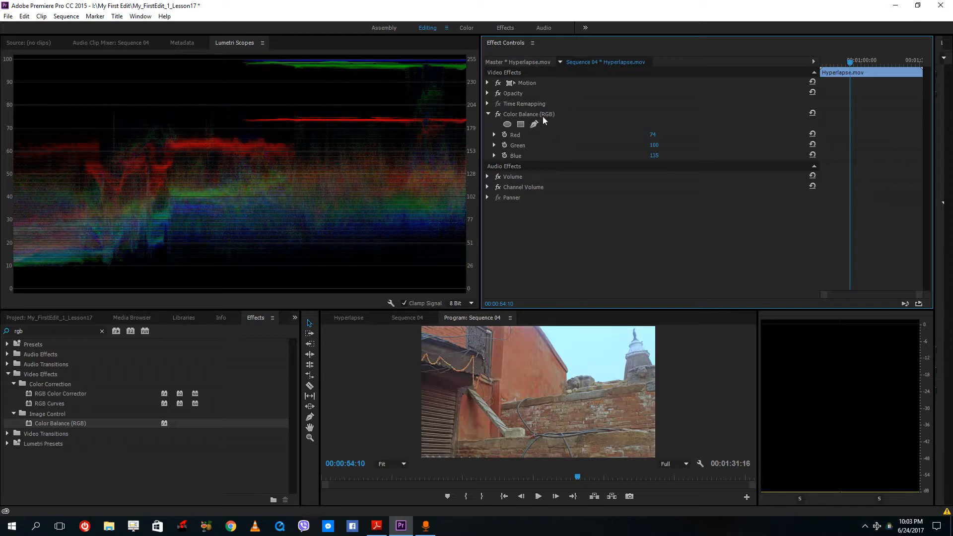
- Remove the Color Balance (RGB) effect from the Hyperlapse.mov clip
{"action": "left_click", "coordinate": [530, 115]}
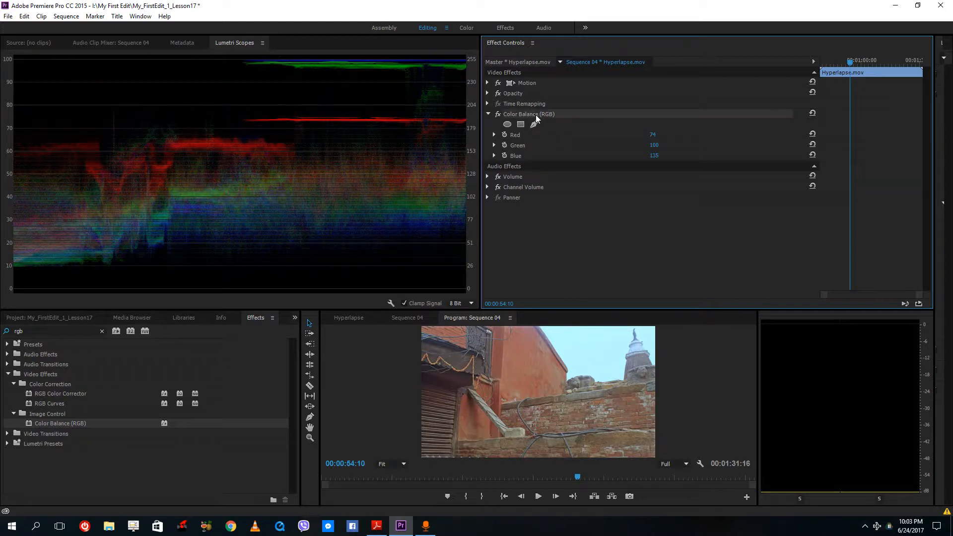
{"action": "key", "text": "Delete"}
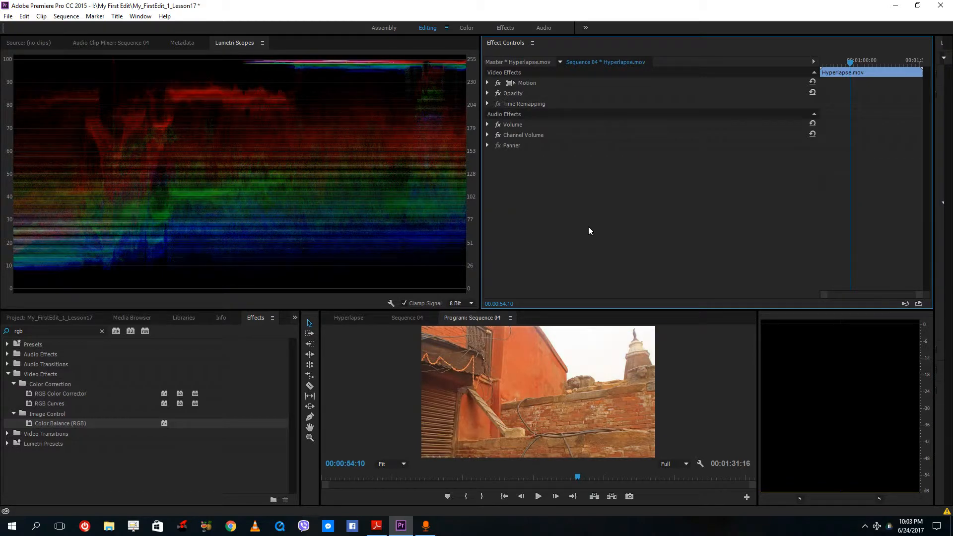
- Reset the workspace to its saved layout
{"action": "left_click", "coordinate": [164, 16]}
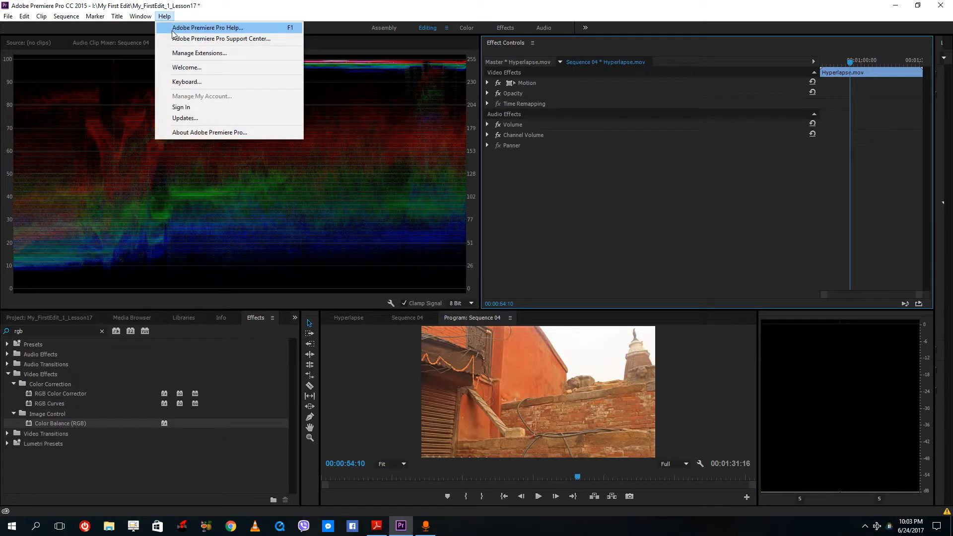
{"action": "left_click", "coordinate": [140, 16]}
{"action": "mouse_move", "coordinate": [159, 28]}
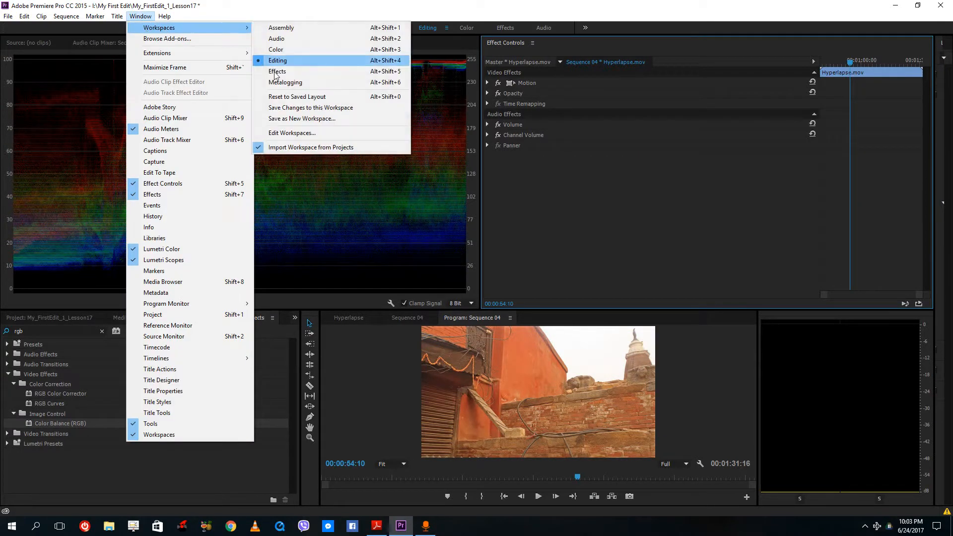
{"action": "left_click", "coordinate": [305, 97]}
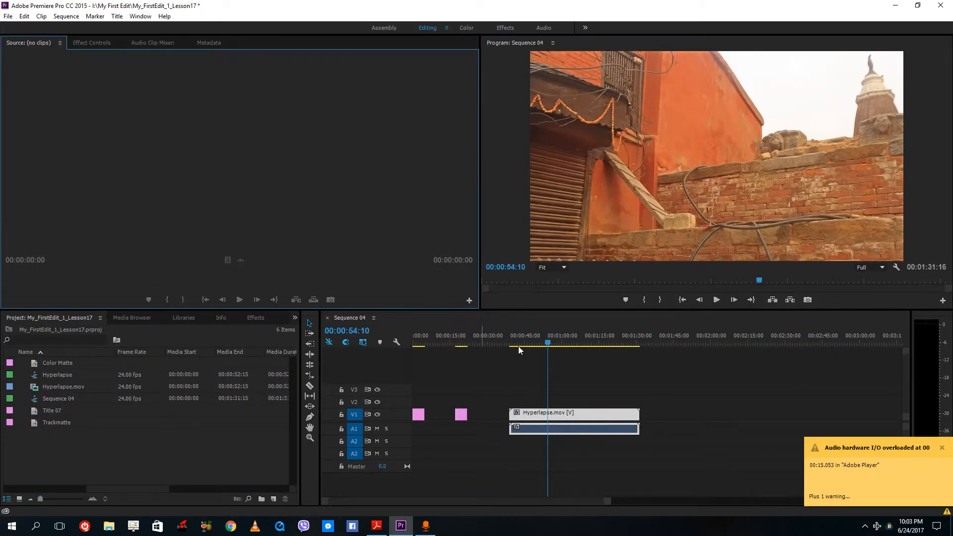
- Open the Lumetri Color and Lumetri Scopes panels
{"action": "left_click", "coordinate": [140, 17]}
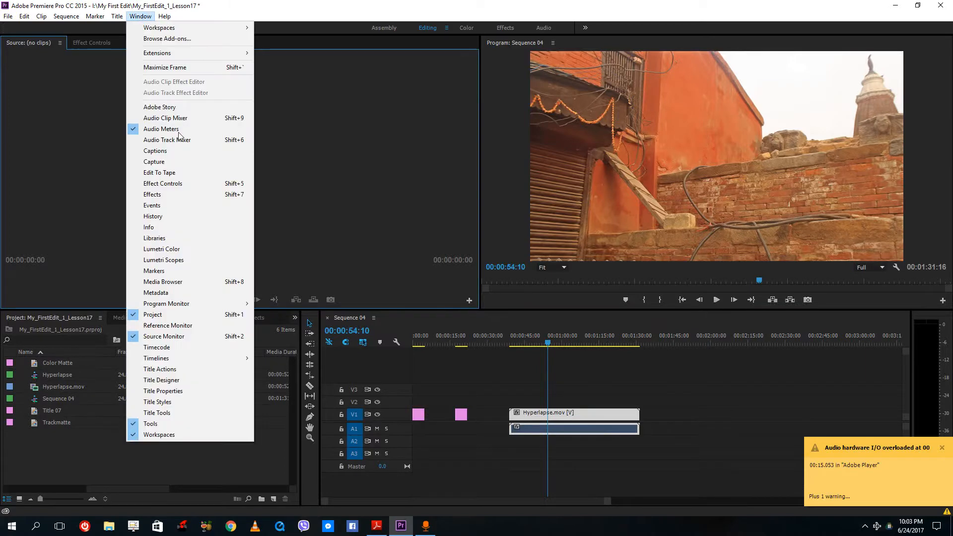
{"action": "left_click", "coordinate": [182, 249]}
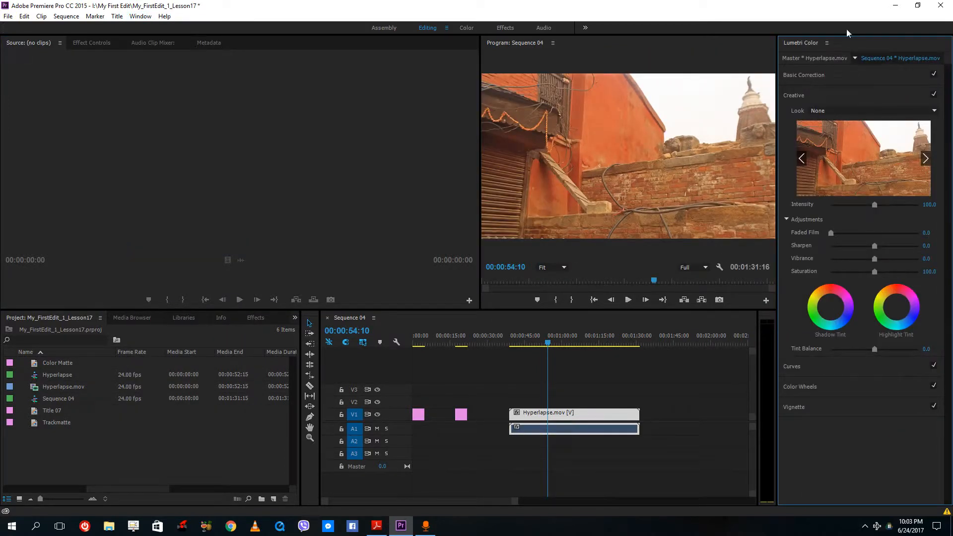
{"action": "left_click", "coordinate": [134, 18]}
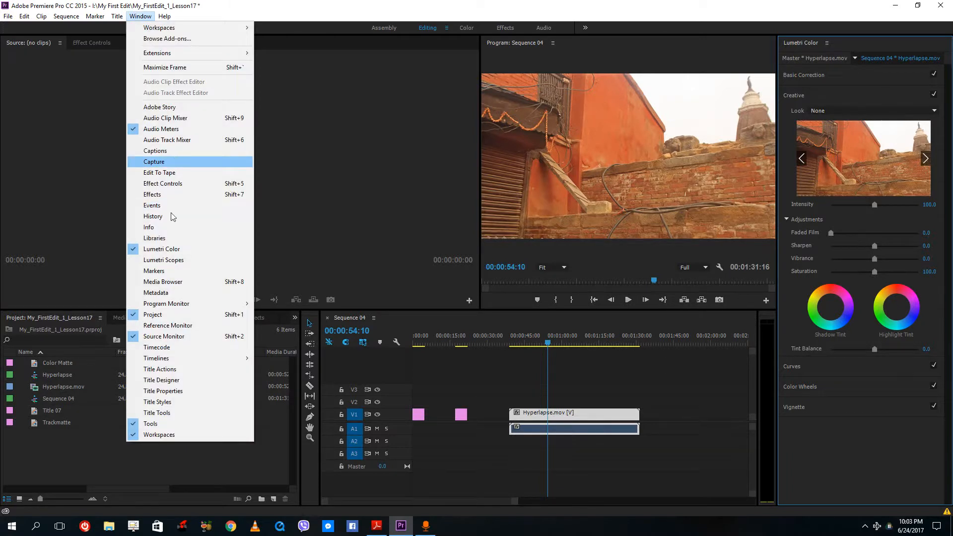
{"action": "left_click", "coordinate": [164, 259]}
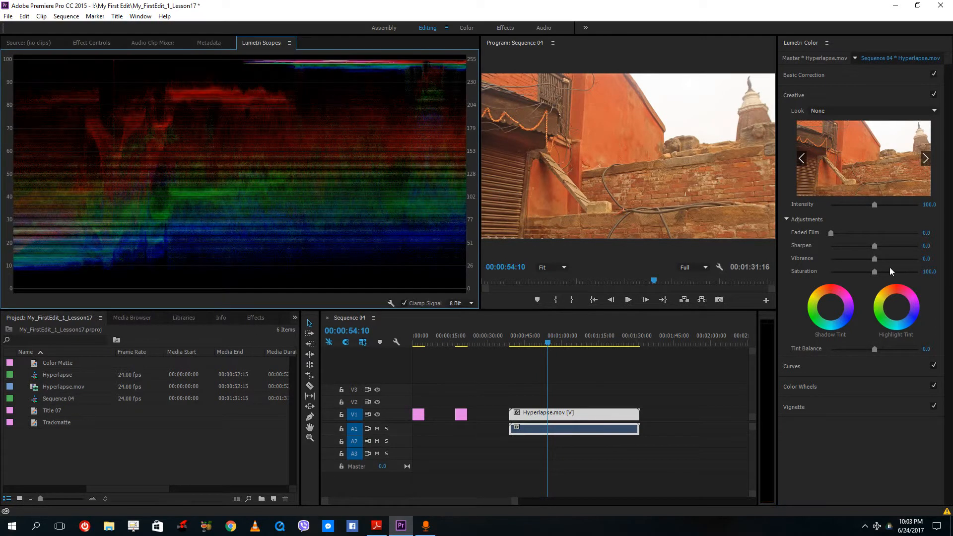
- Lower the Vibrance to about -2.3 and remove the Lumetri Color panel from the workspace
{"action": "mouse_move", "coordinate": [874, 259]}
{"action": "left_mouse_down"}
{"action": "mouse_move", "coordinate": [889, 261]}
{"action": "mouse_move", "coordinate": [874, 265]}
{"action": "left_mouse_up"}
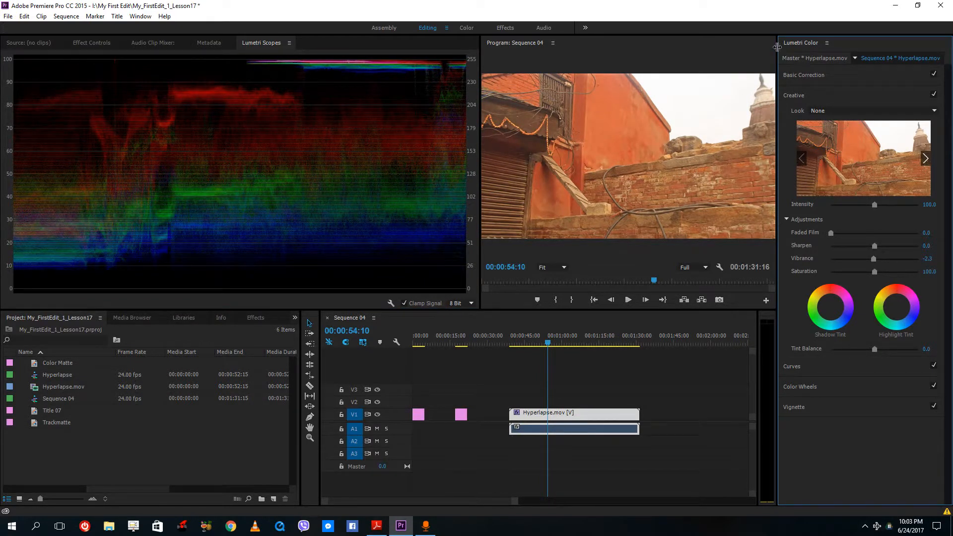
{"action": "left_click_drag", "start_coordinate": [778, 47], "coordinate": [934, 67]}
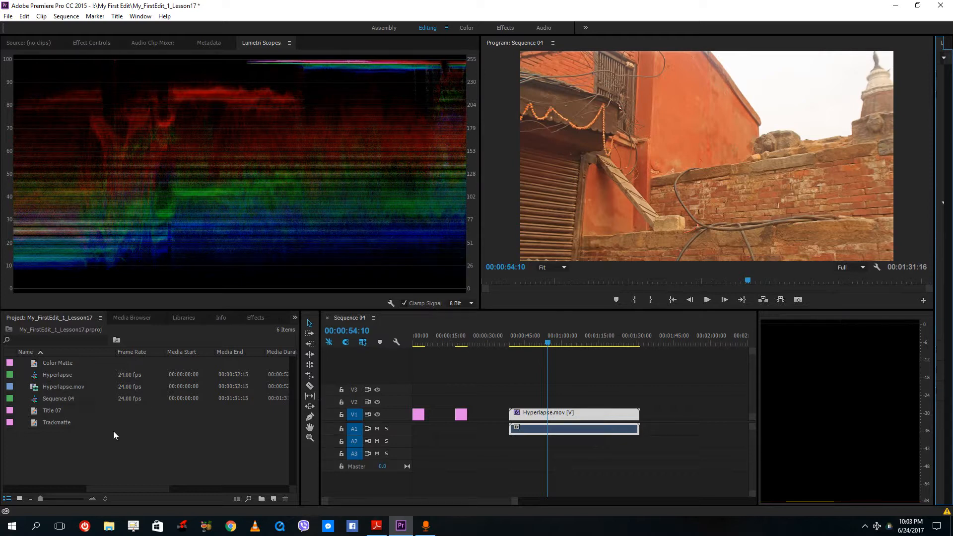
- Jump to the start of the sequence and open the Title 07 title for editing with its GRAPH text active
{"action": "left_click", "coordinate": [420, 343]}
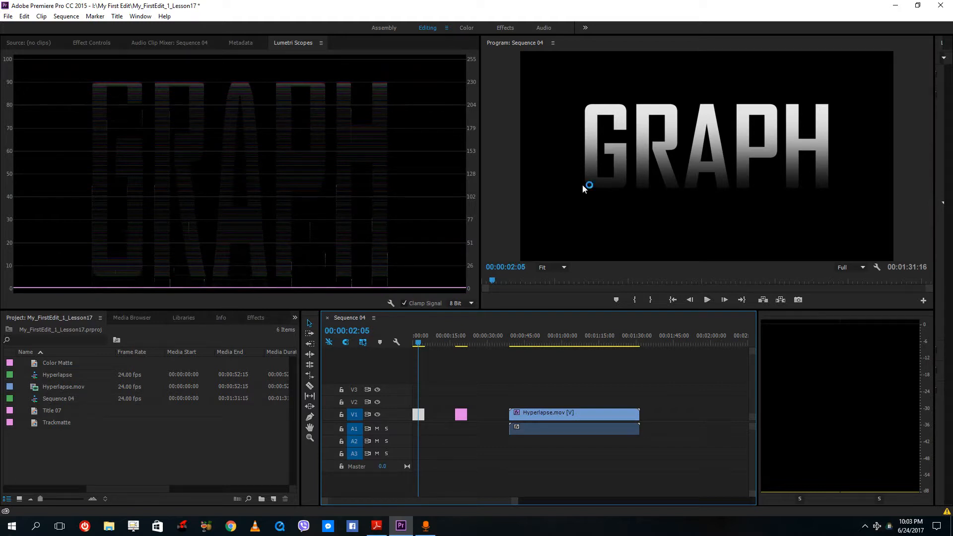
{"action": "double_click", "coordinate": [49, 414]}
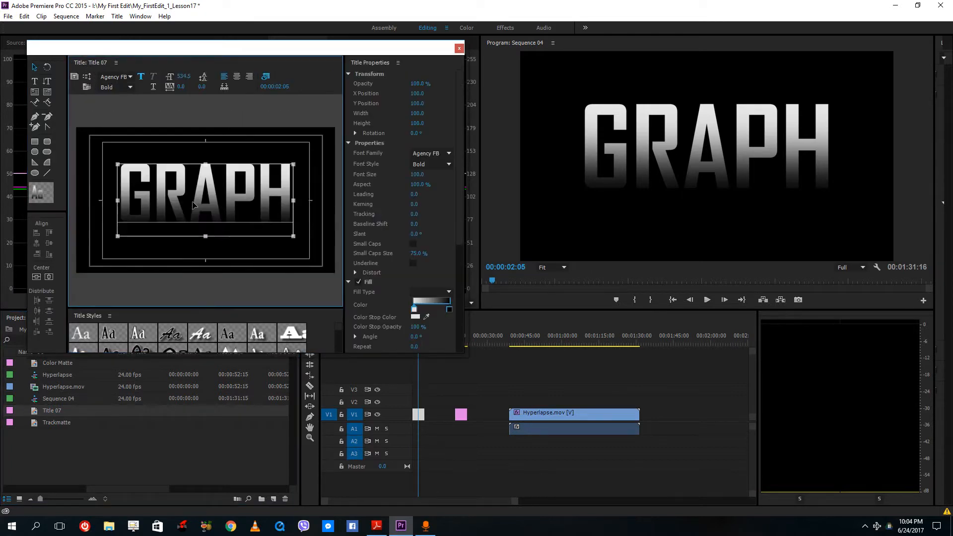
{"action": "double_click", "coordinate": [193, 205]}
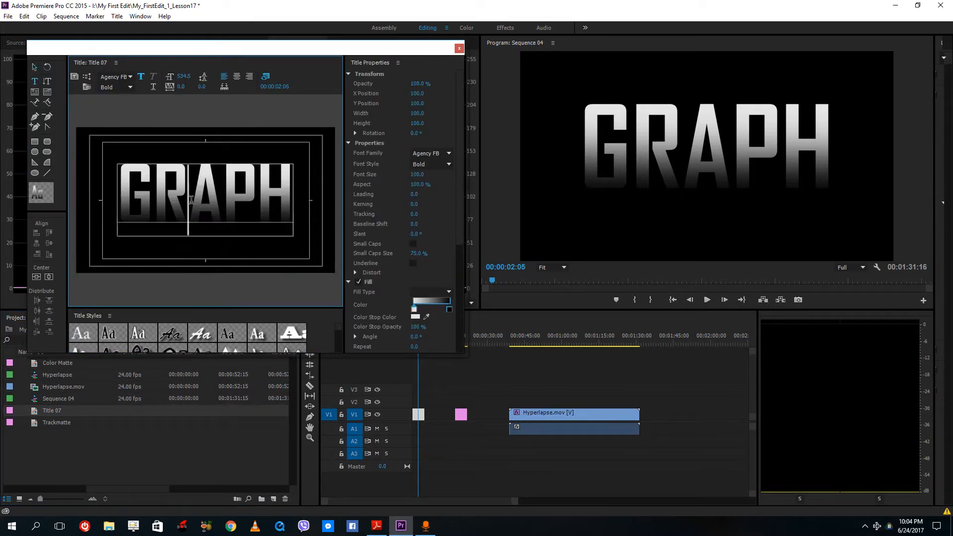
- Change a color stop of the title's linear gradient fill to red
{"action": "double_click", "coordinate": [451, 307]}
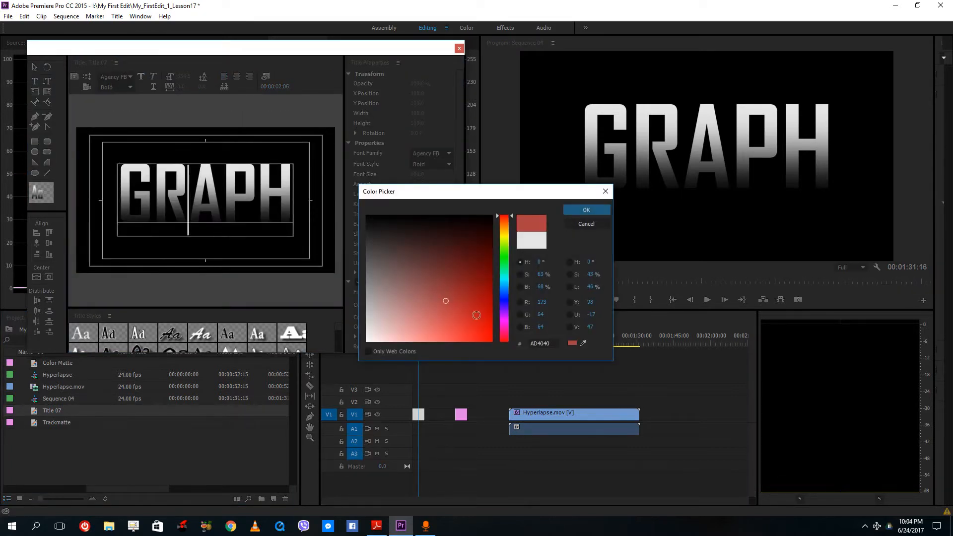
{"action": "left_click_drag", "start_coordinate": [477, 315], "coordinate": [489, 315]}
{"action": "left_click", "coordinate": [576, 209]}
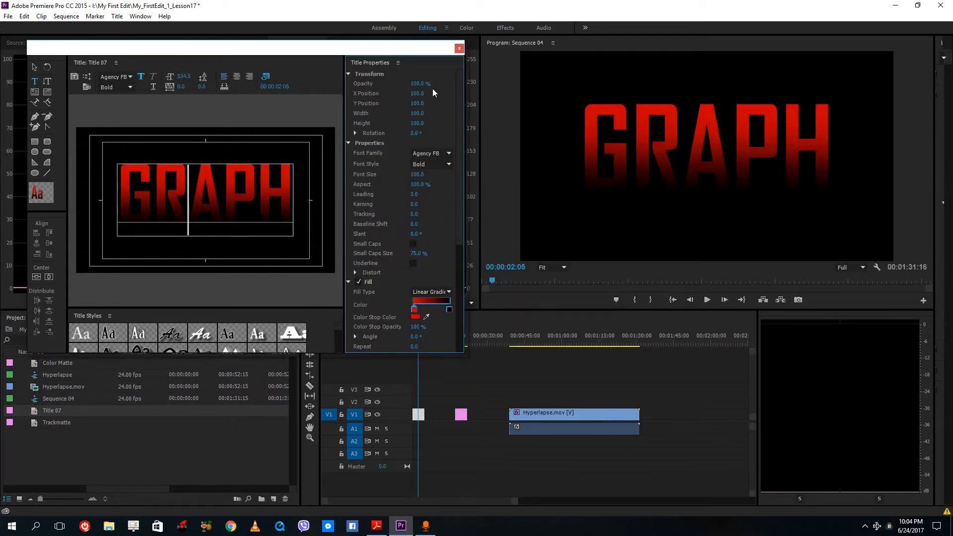
- Set the gradient's left color stop to yellow C7B700
{"action": "left_click_drag", "start_coordinate": [357, 54], "coordinate": [743, 138]}
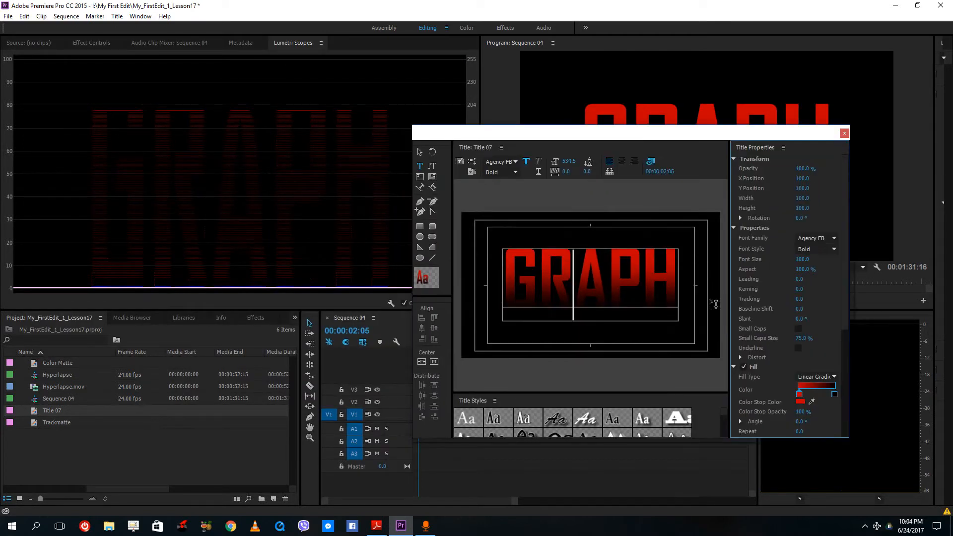
{"action": "double_click", "coordinate": [800, 394]}
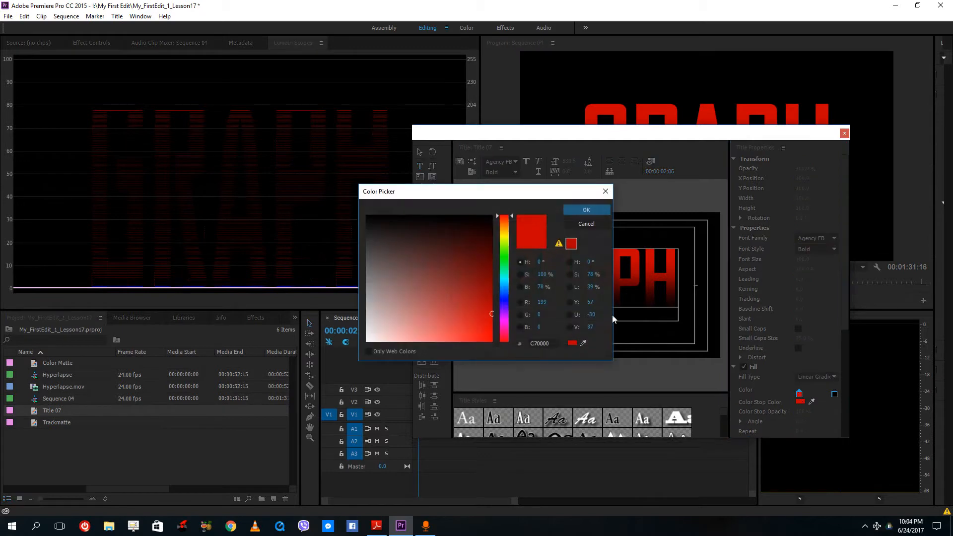
{"action": "left_click", "coordinate": [505, 239]}
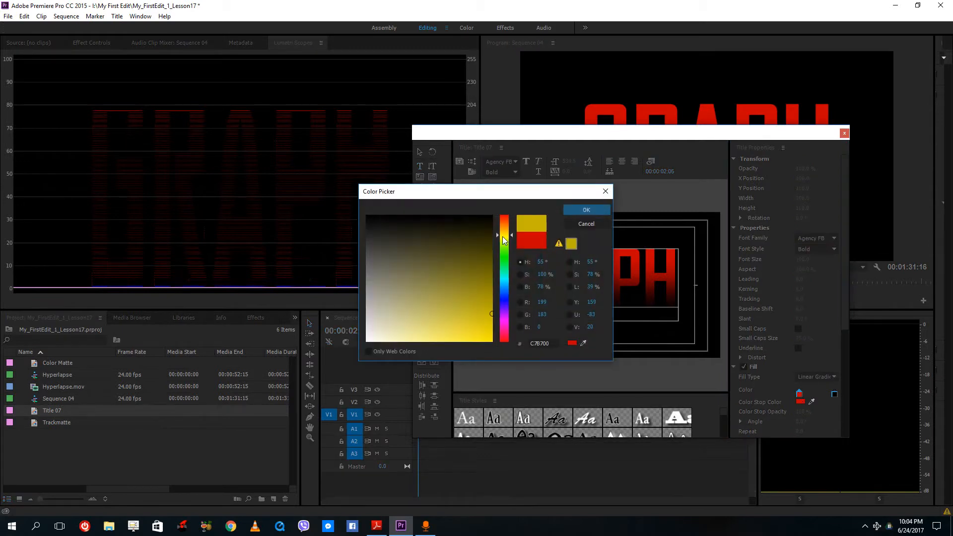
{"action": "left_click", "coordinate": [586, 211]}
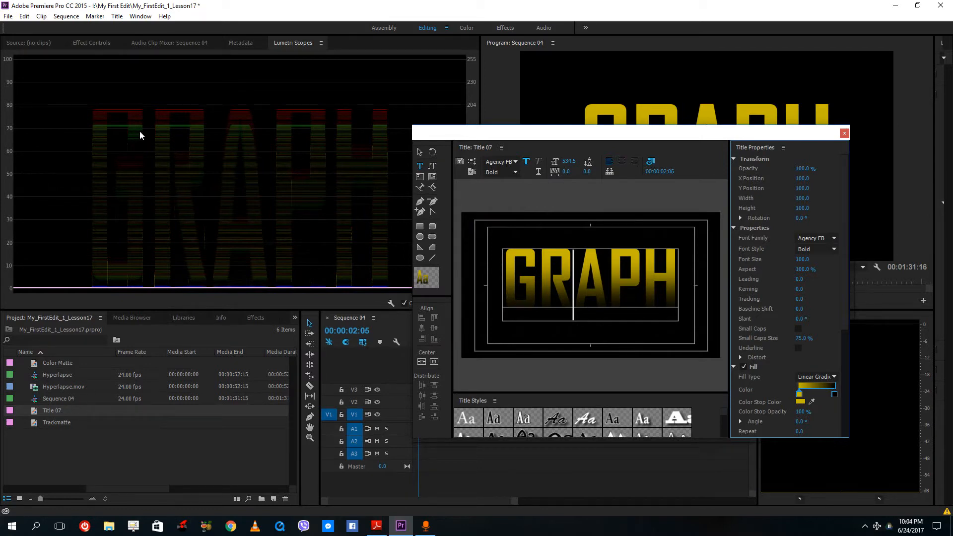
- Select the letters GRAP and set their gradient color stop to orange C75400
{"action": "left_click_drag", "start_coordinate": [512, 258], "coordinate": [657, 258]}
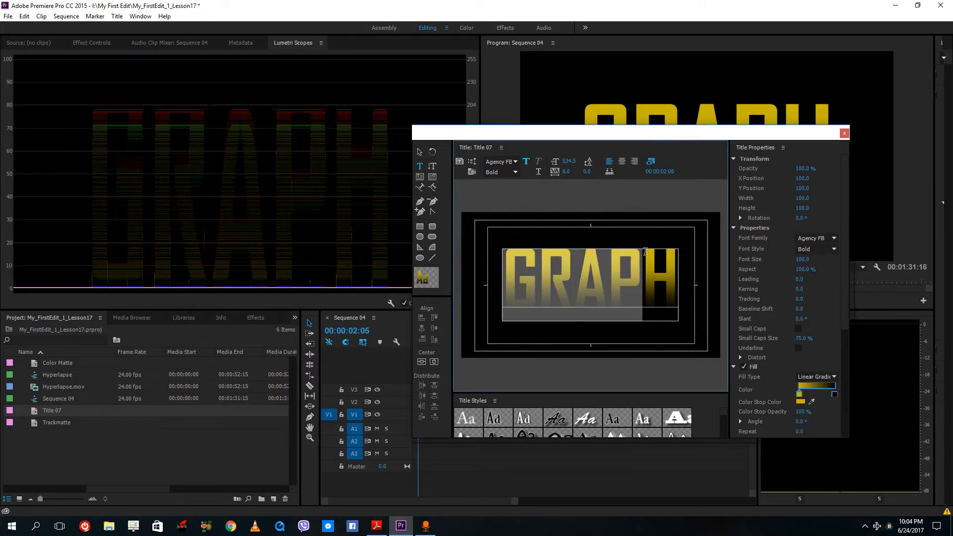
{"action": "left_click", "coordinate": [238, 115]}
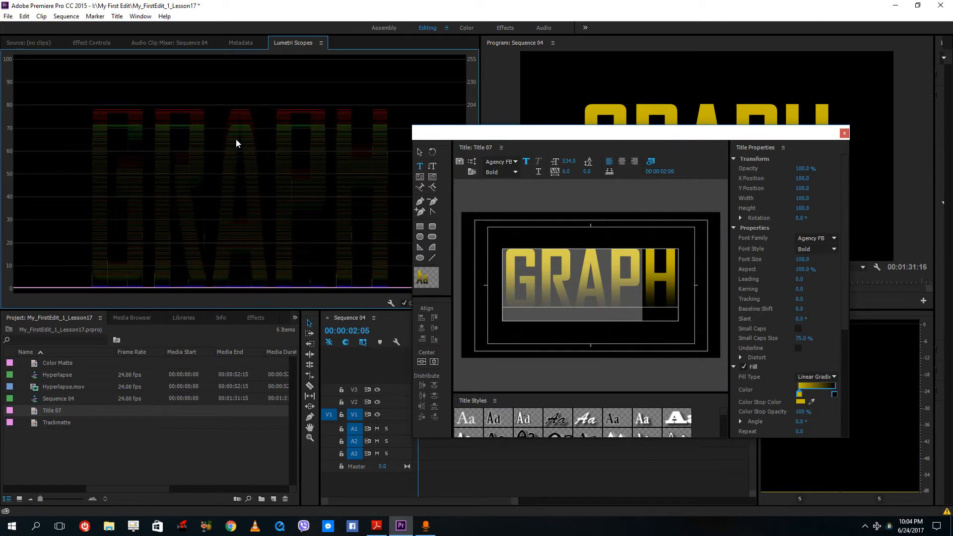
{"action": "double_click", "coordinate": [800, 394]}
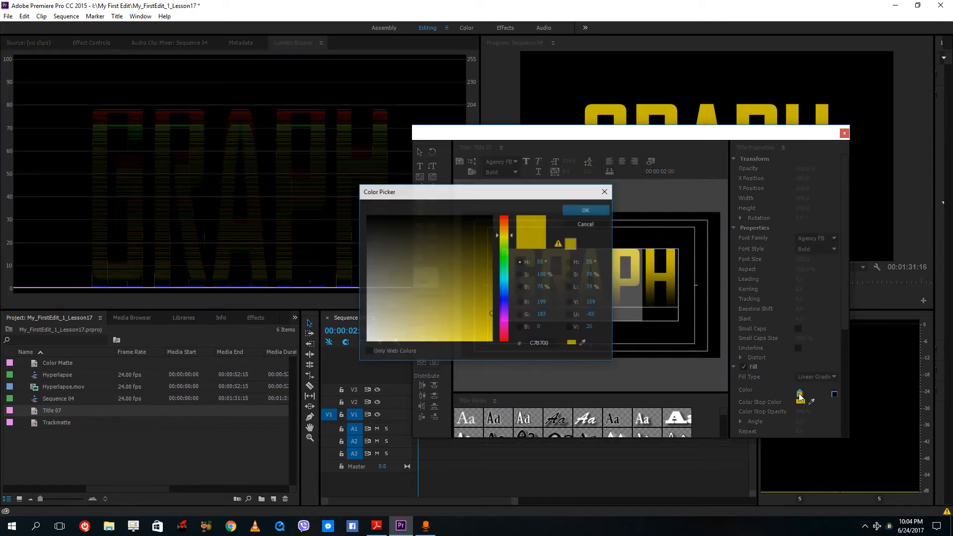
{"action": "left_click", "coordinate": [504, 227]}
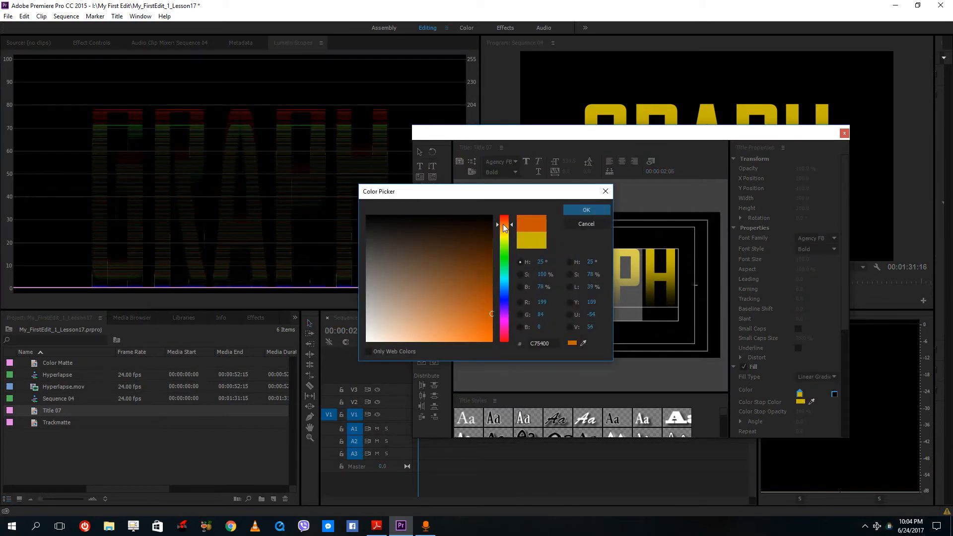
{"action": "left_click", "coordinate": [571, 211]}
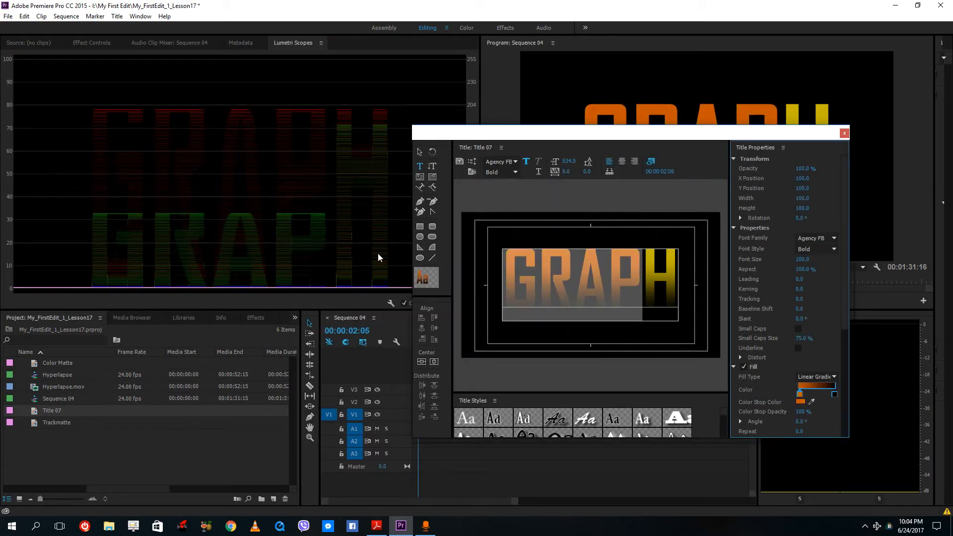
- Select the letter H, then all the text, and close the title editor
{"action": "left_click", "coordinate": [669, 272]}
{"action": "key", "text": "shift+Left"}
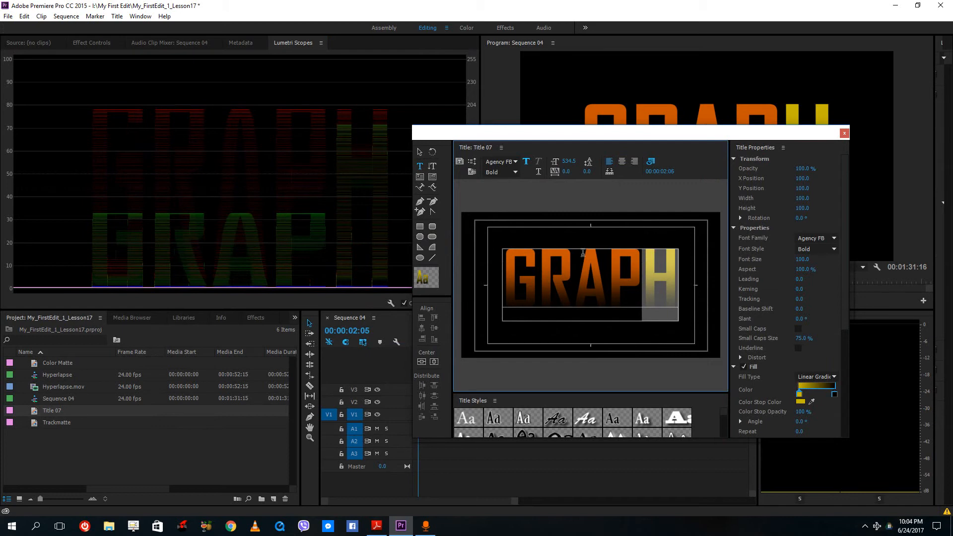
{"action": "key", "text": "ctrl+a"}
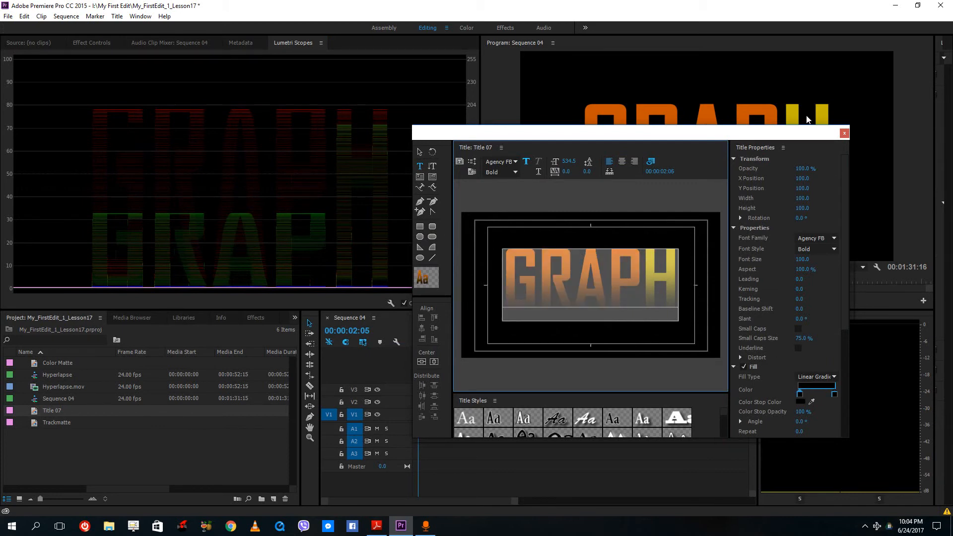
{"action": "left_click", "coordinate": [844, 133]}
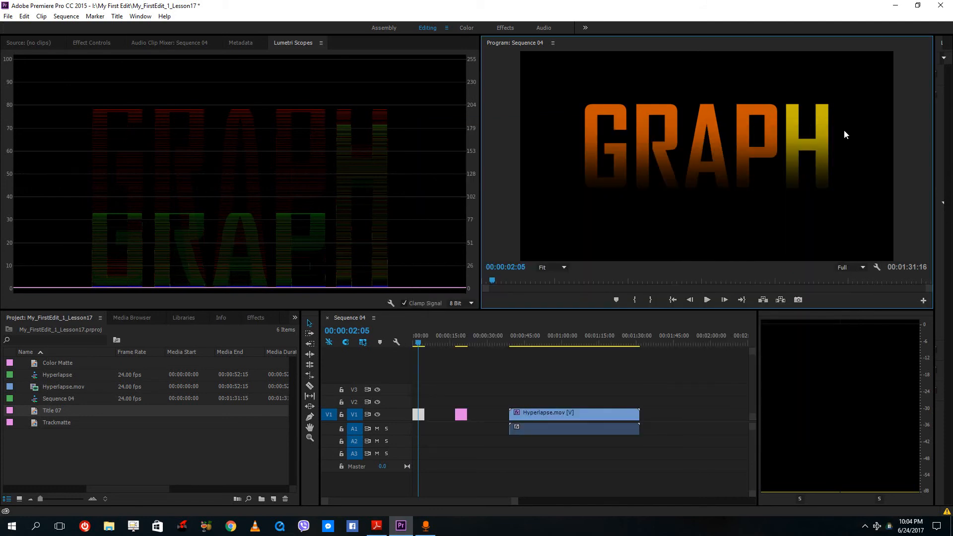